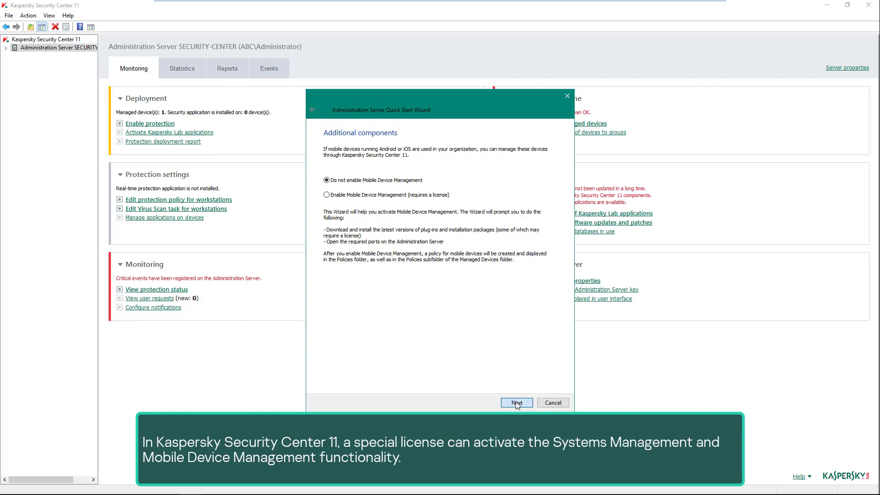
Step: Keep 'Do not enable Mobile Device Management' selected on the Additional components page and continue
{"action": "left_click", "coordinate": [517, 403]}
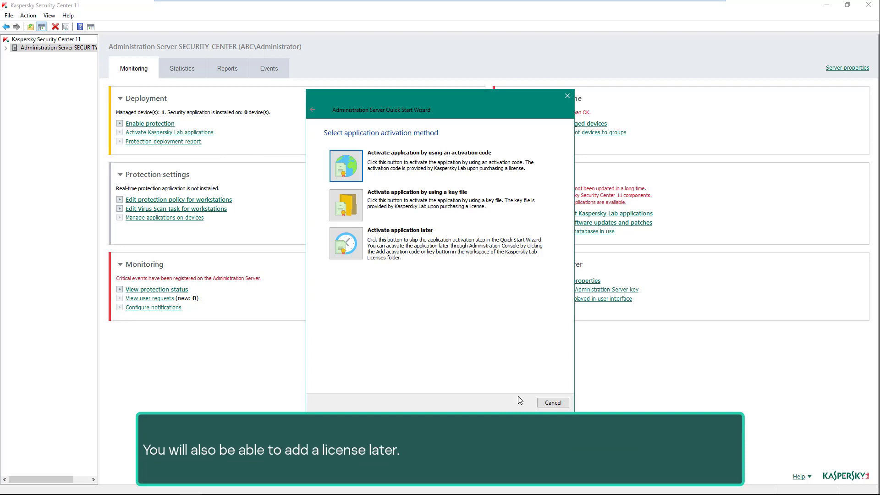
Step: Activate the application with a pasted activation code, deploying the key automatically to managed devices
{"action": "left_click", "coordinate": [361, 168]}
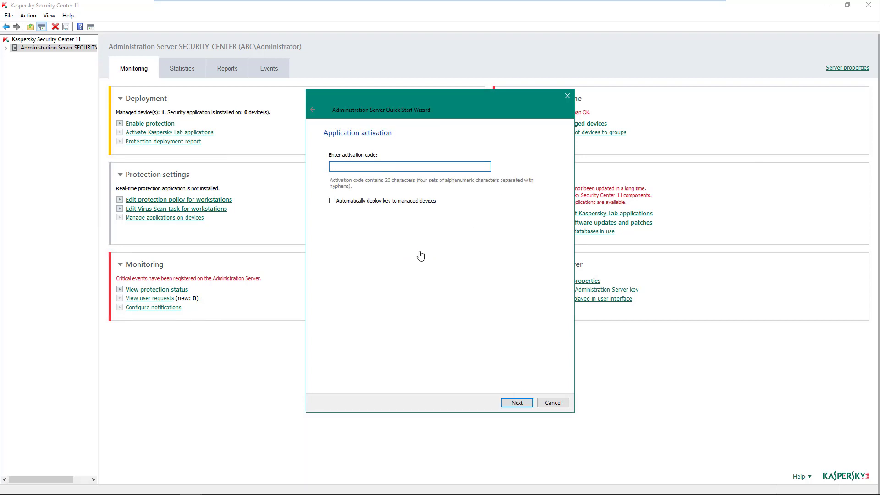
{"action": "key", "text": "ctrl+v"}
{"action": "left_click", "coordinate": [523, 403]}
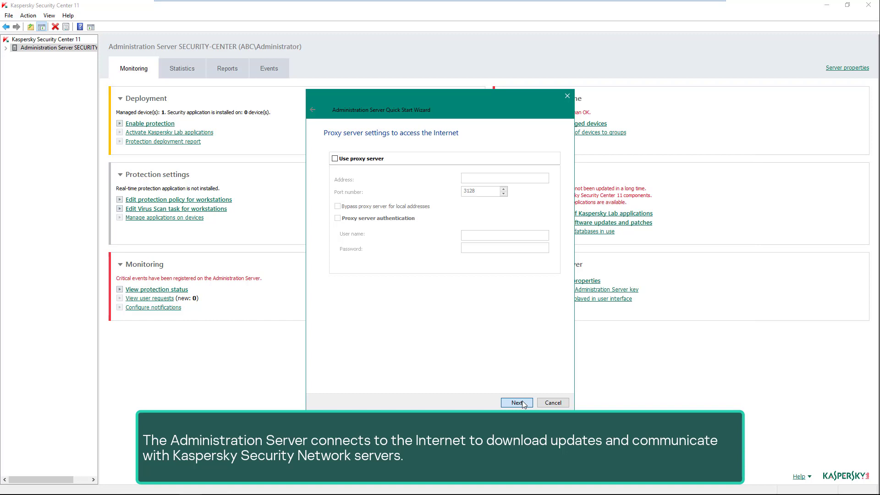
Step: Skip the proxy server and install the newer English Kaspersky Endpoint Security for Windows plug-in
{"action": "left_click", "coordinate": [522, 401]}
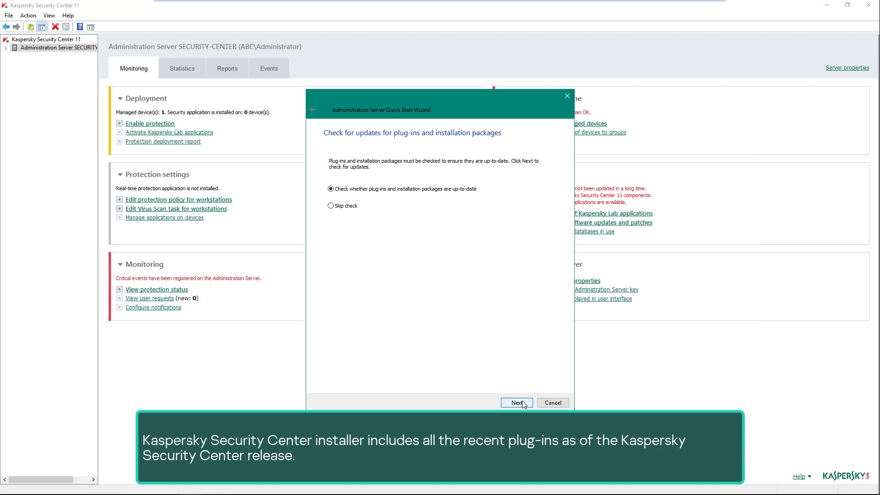
{"action": "left_click", "coordinate": [518, 403]}
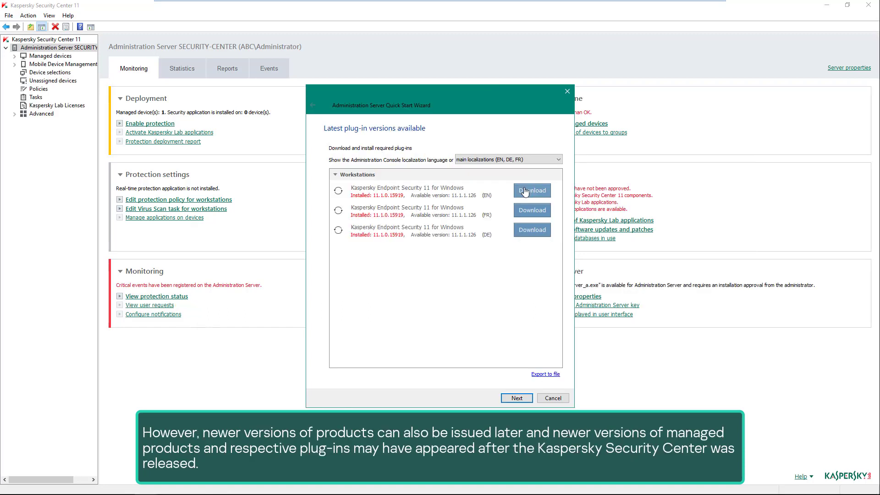
{"action": "left_click", "coordinate": [525, 192]}
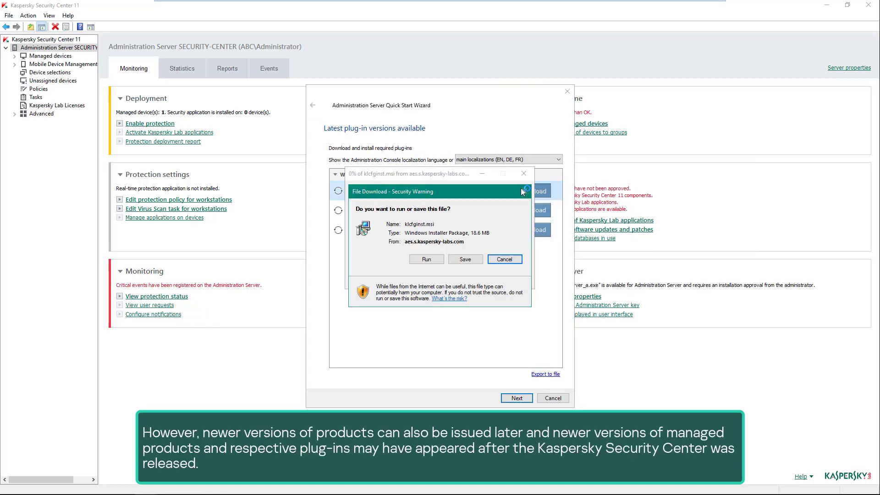
{"action": "left_click", "coordinate": [426, 259]}
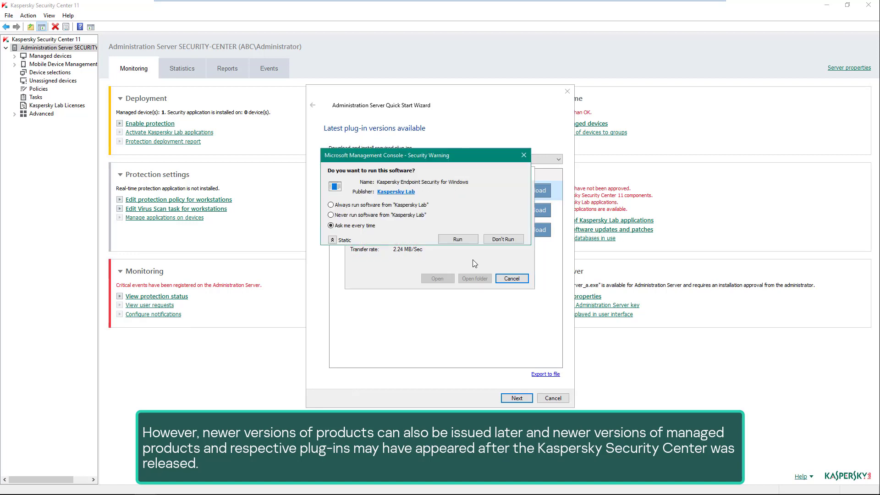
{"action": "left_click", "coordinate": [463, 212]}
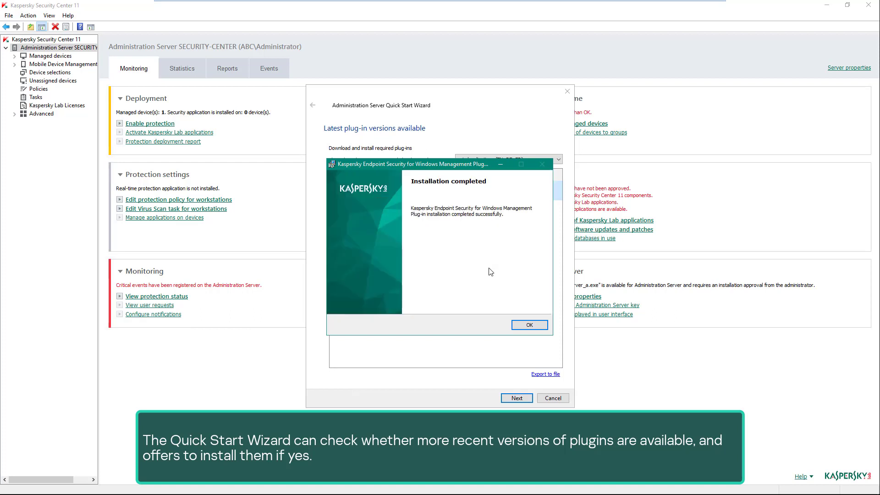
{"action": "left_click", "coordinate": [523, 325]}
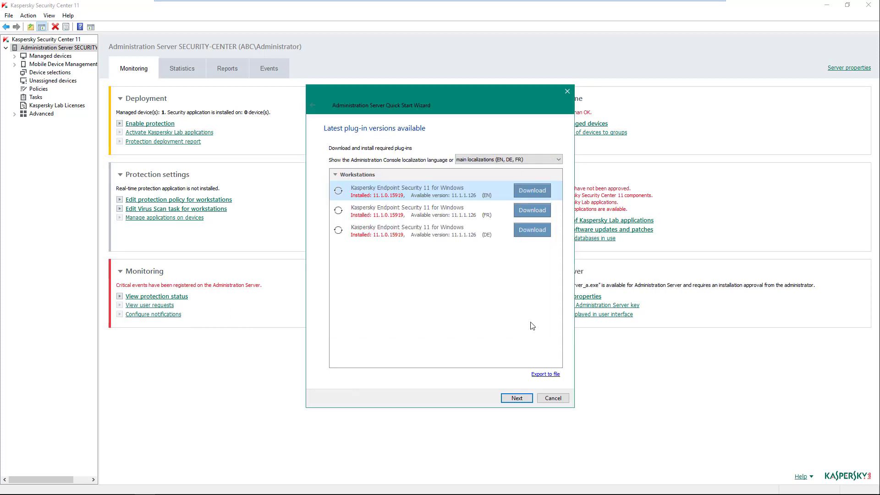
{"action": "left_click", "coordinate": [515, 398]}
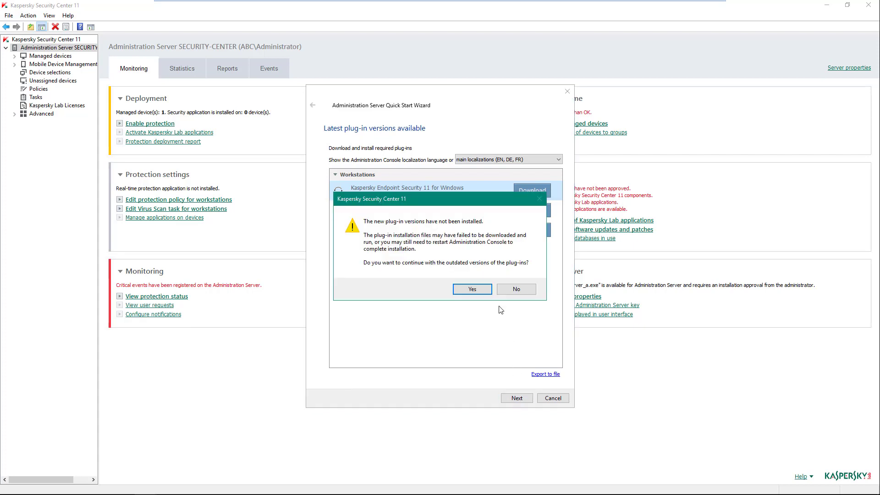
{"action": "left_click", "coordinate": [489, 294]}
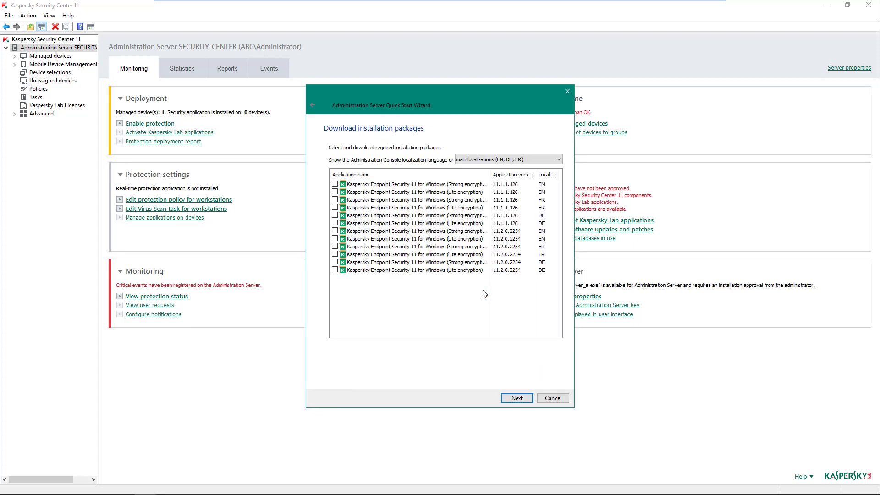
Step: Select the 11.1.1.126 and 11.2.0.2254 Lite encryption EN packages and accept the first license agreement
{"action": "left_click", "coordinate": [335, 192]}
{"action": "left_click", "coordinate": [335, 239]}
{"action": "left_click", "coordinate": [514, 397]}
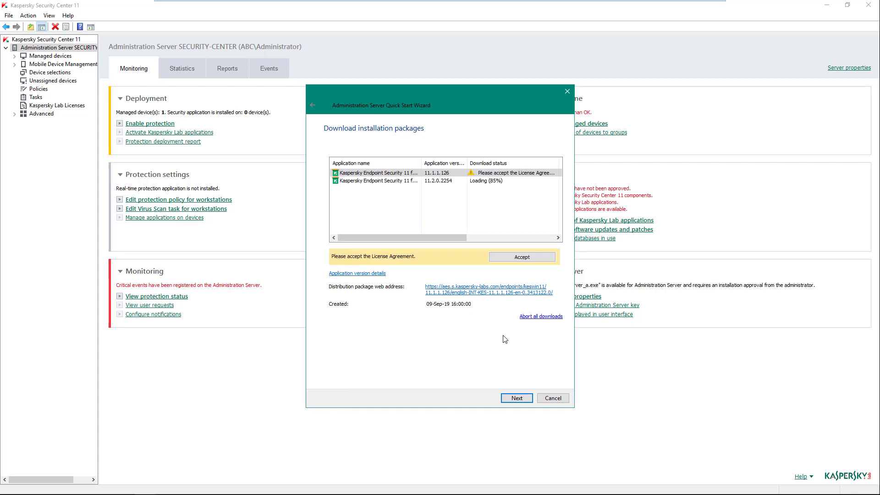
{"action": "left_click", "coordinate": [517, 262]}
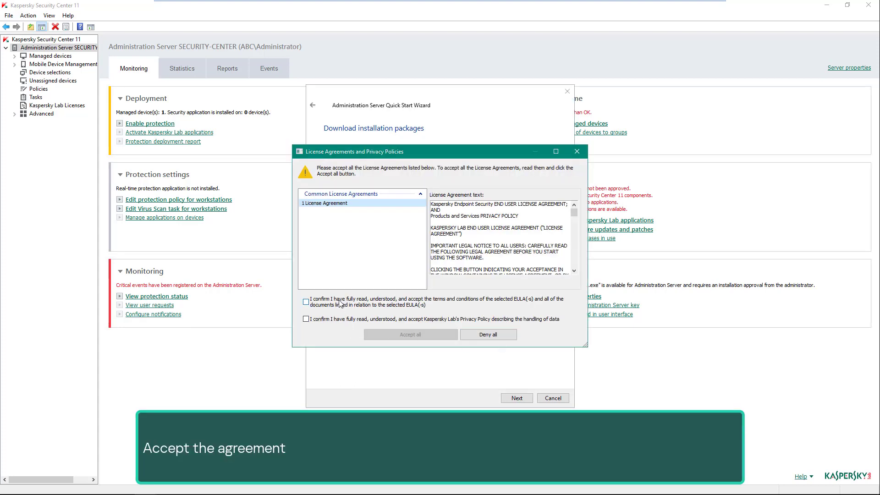
{"action": "left_click", "coordinate": [339, 301]}
{"action": "left_click", "coordinate": [347, 319]}
{"action": "left_click", "coordinate": [425, 334]}
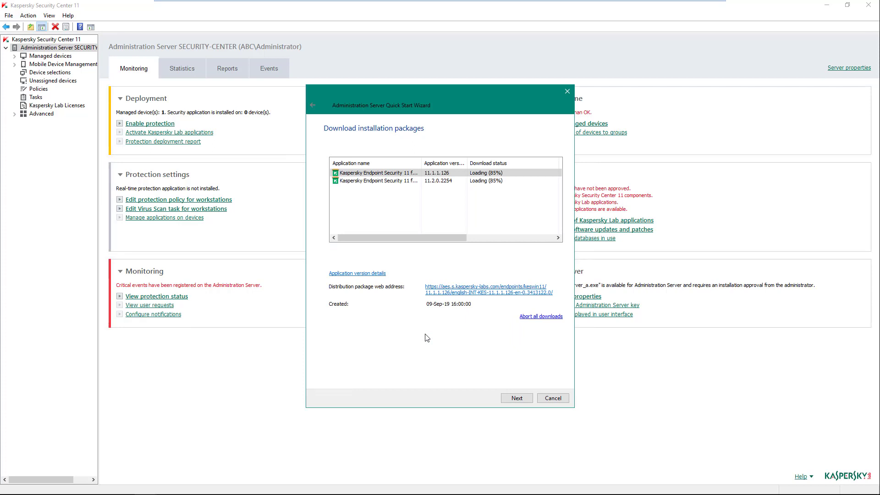
Step: Accept the second package's license terms and privacy policy, then continue once the downloads finish
{"action": "left_click", "coordinate": [437, 181]}
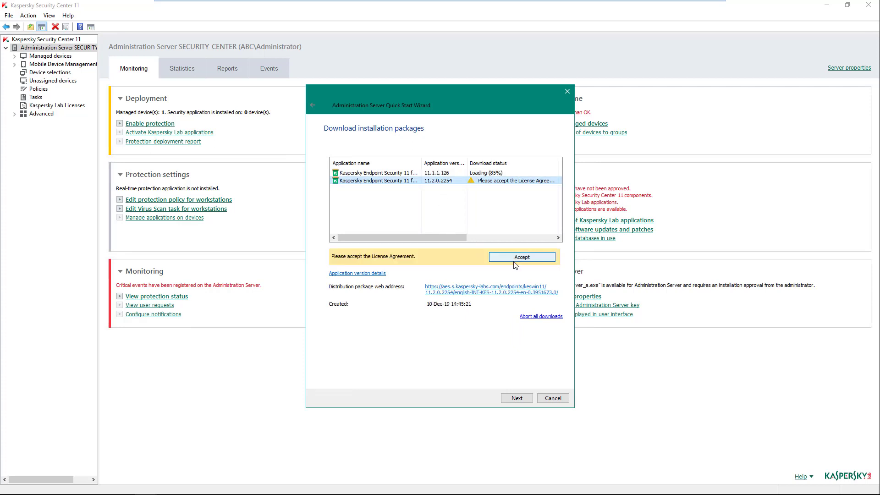
{"action": "left_click", "coordinate": [517, 259]}
{"action": "left_click", "coordinate": [381, 303]}
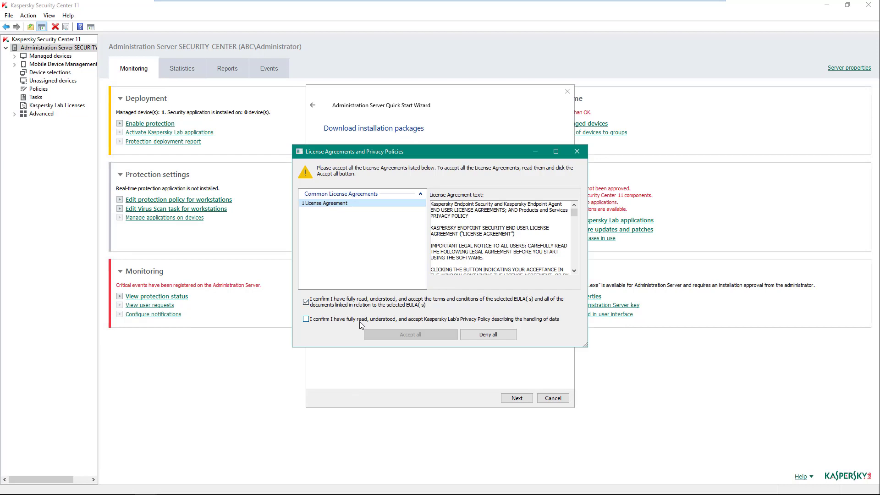
{"action": "left_click", "coordinate": [359, 319]}
{"action": "left_click", "coordinate": [420, 333]}
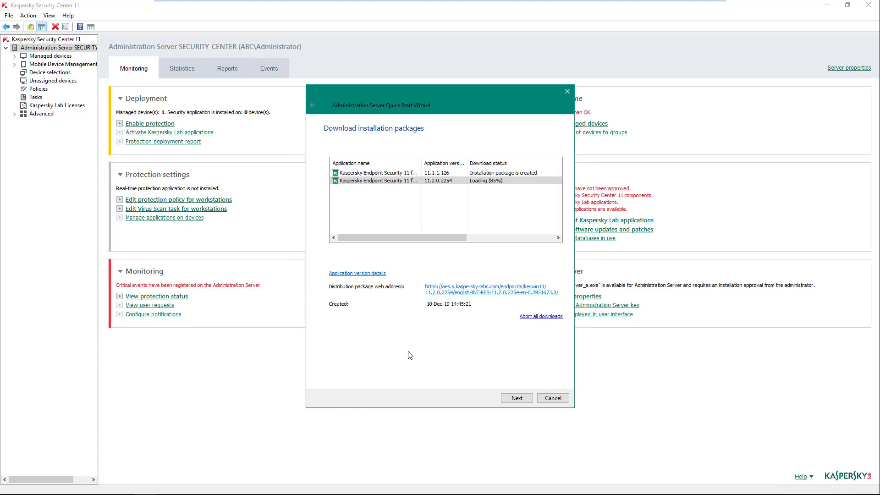
{"action": "left_click", "coordinate": [517, 397]}
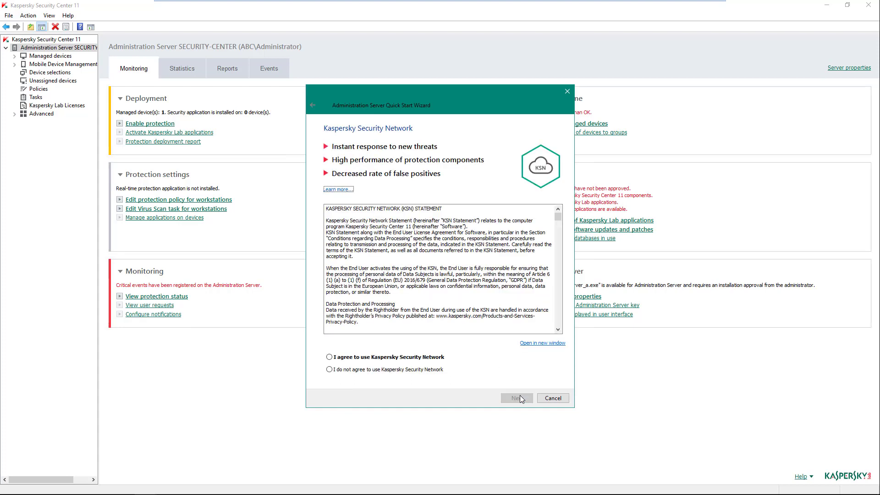
Step: Select 'I agree to use Kaspersky Security Network' and proceed
{"action": "left_click", "coordinate": [426, 358]}
{"action": "left_click", "coordinate": [516, 398]}
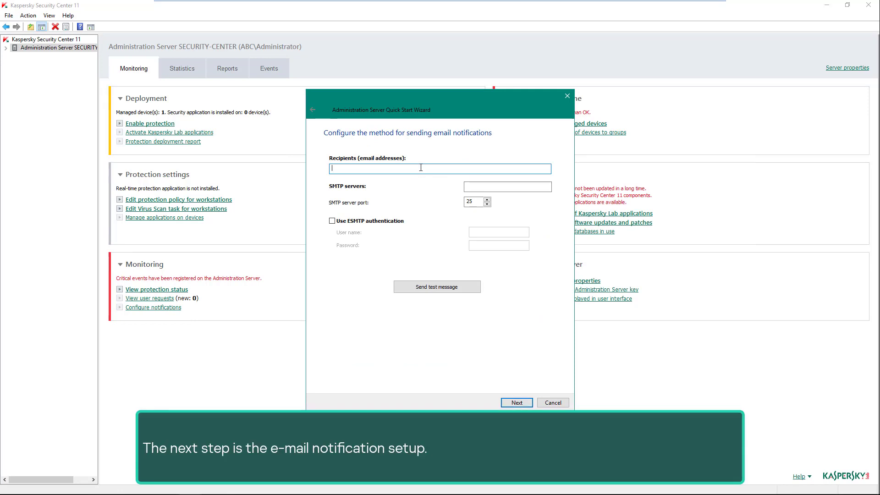
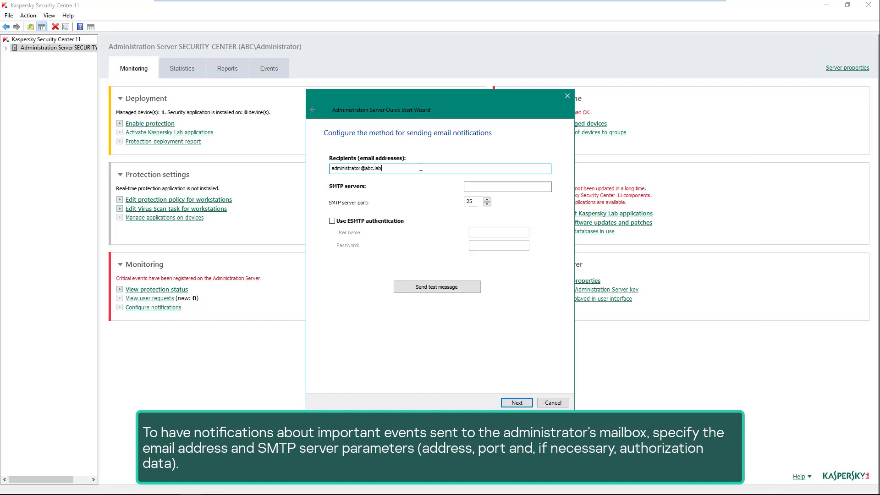
Step: Enter the administrator's email address and SMTP server 10.28.0.10, then send a successful test message
{"action": "key", "text": "Tab"}
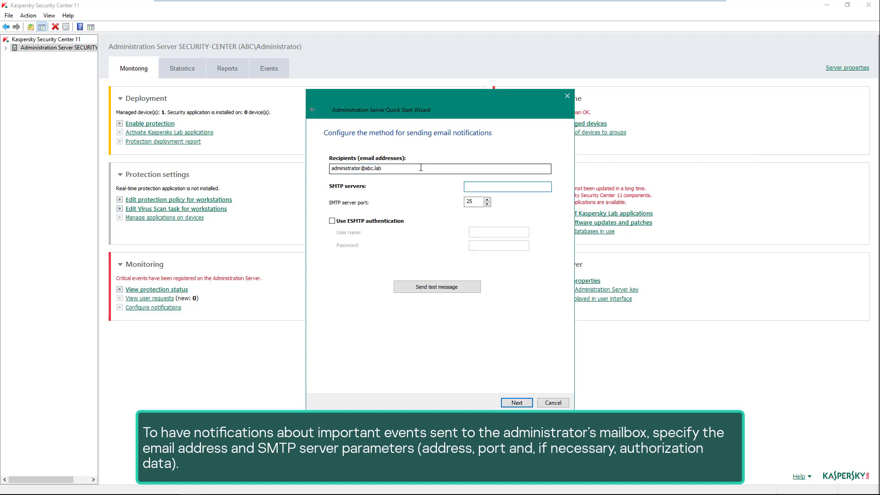
{"action": "type", "text": "10.28.0.10"}
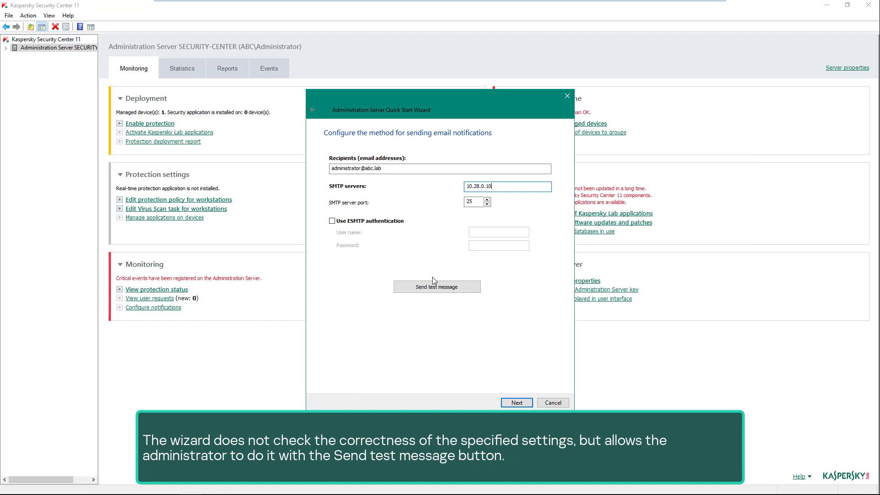
{"action": "left_click", "coordinate": [439, 288]}
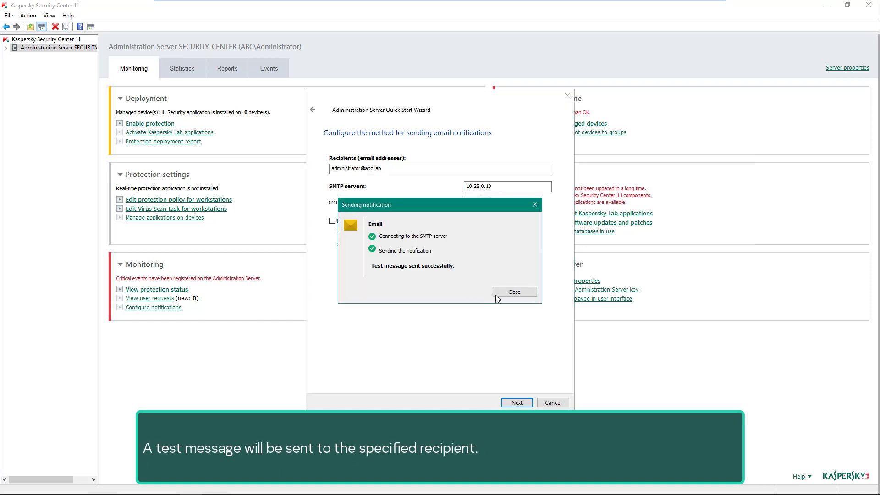
{"action": "left_click", "coordinate": [515, 292]}
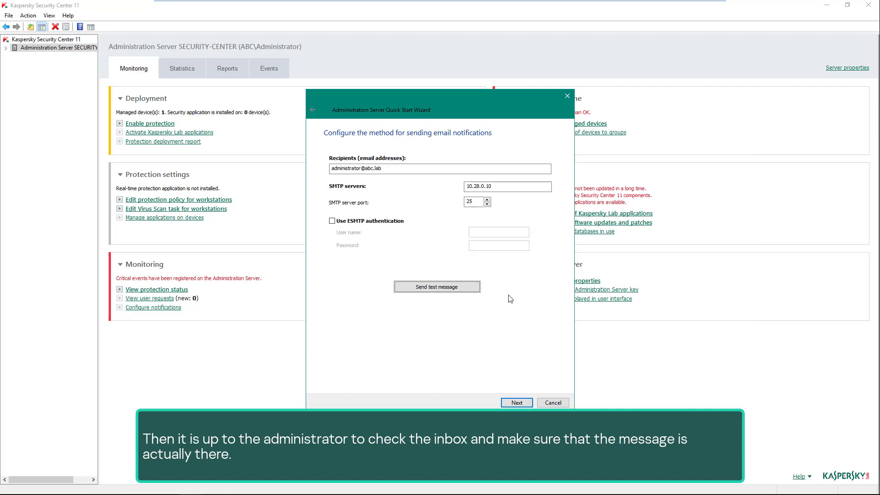
Step: Accept the email and default update management settings to start downloading updates
{"action": "left_click", "coordinate": [518, 403]}
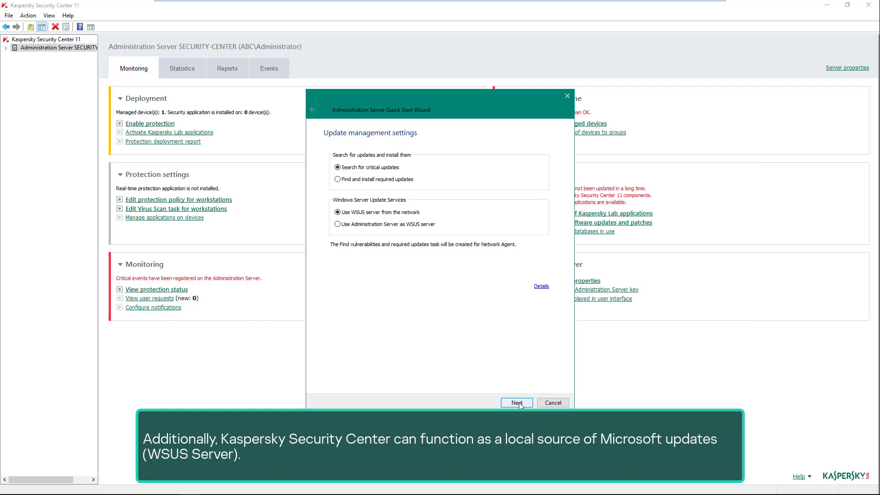
{"action": "left_click", "coordinate": [516, 402]}
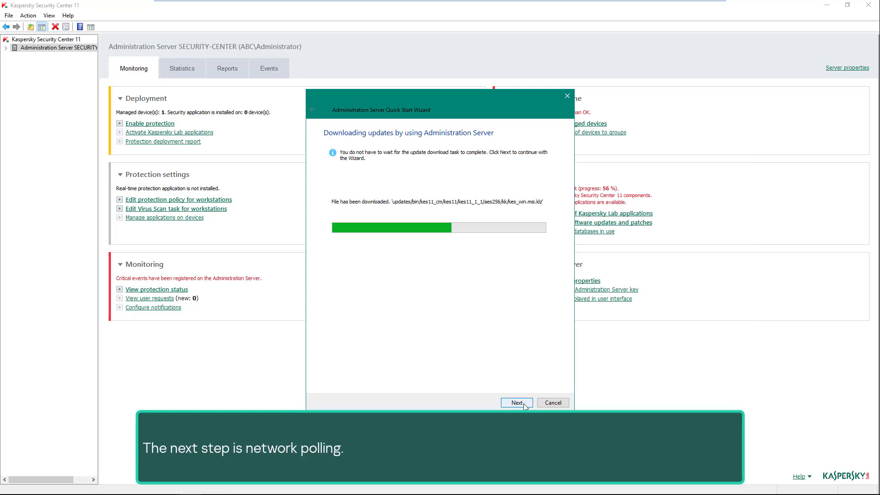
Step: Proceed past the update download and the completed network poll pages
{"action": "left_click", "coordinate": [523, 404]}
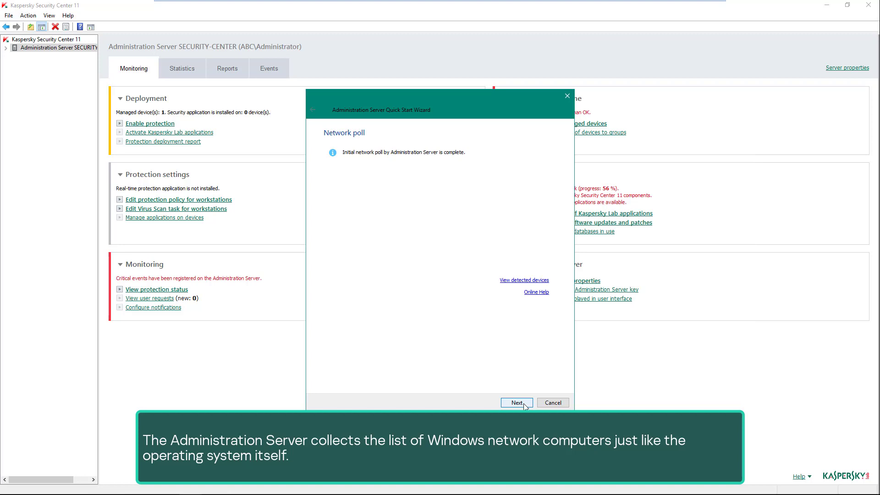
{"action": "left_click", "coordinate": [524, 404]}
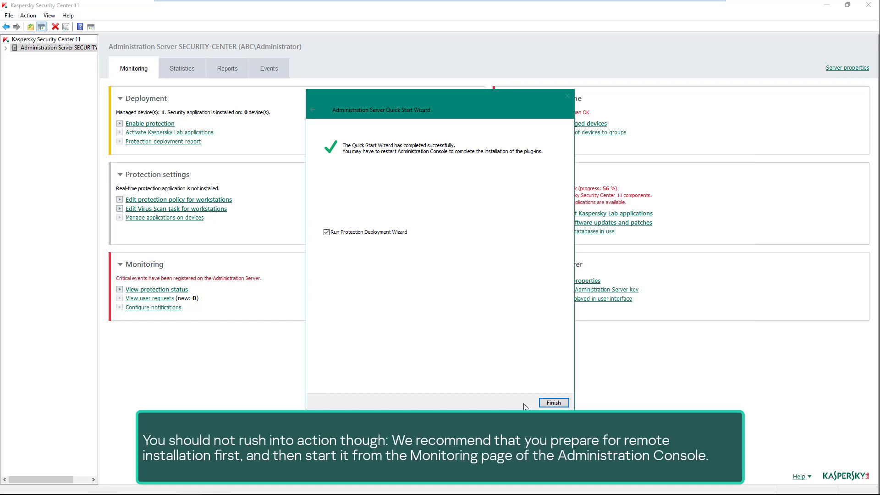
Step: Untick 'Run Protection Deployment Wizard' and finish the Quick Start Wizard
{"action": "left_click", "coordinate": [366, 235]}
{"action": "left_click", "coordinate": [551, 402]}
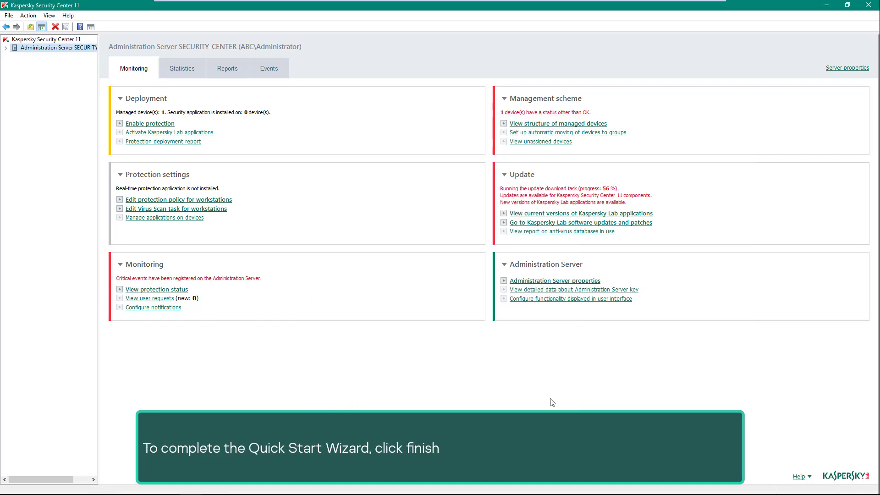